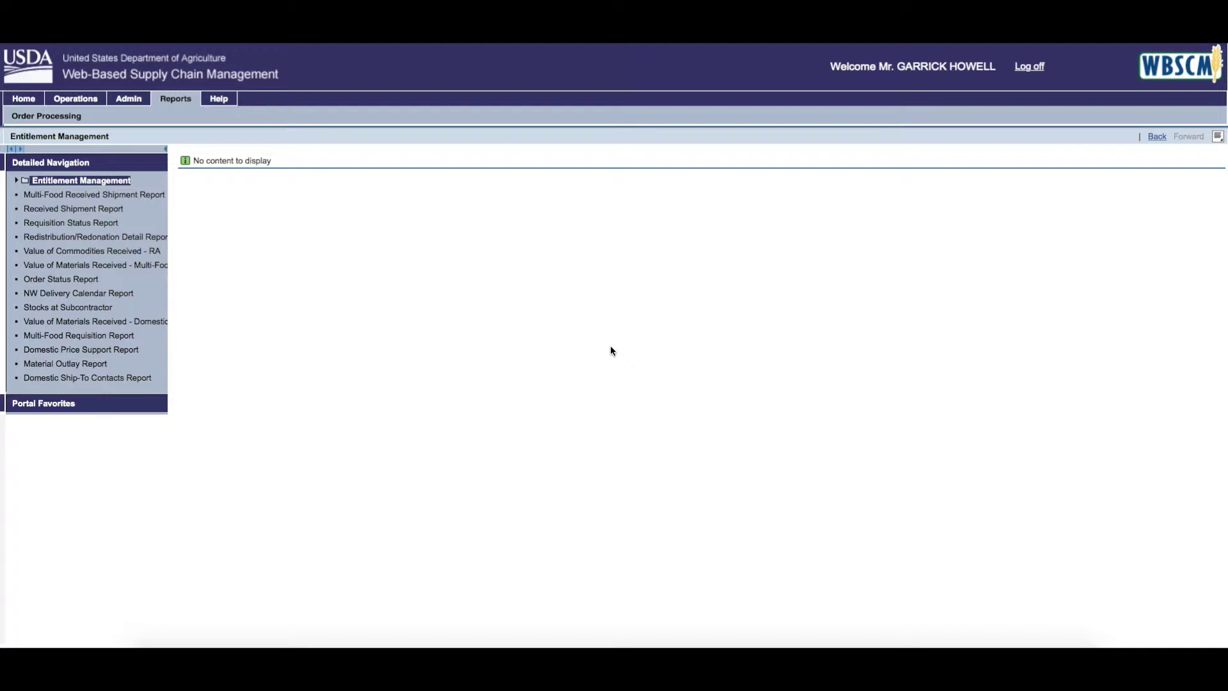
Step: Open the Requisition Status Report and set its program criterion to nslp
click(85, 223)
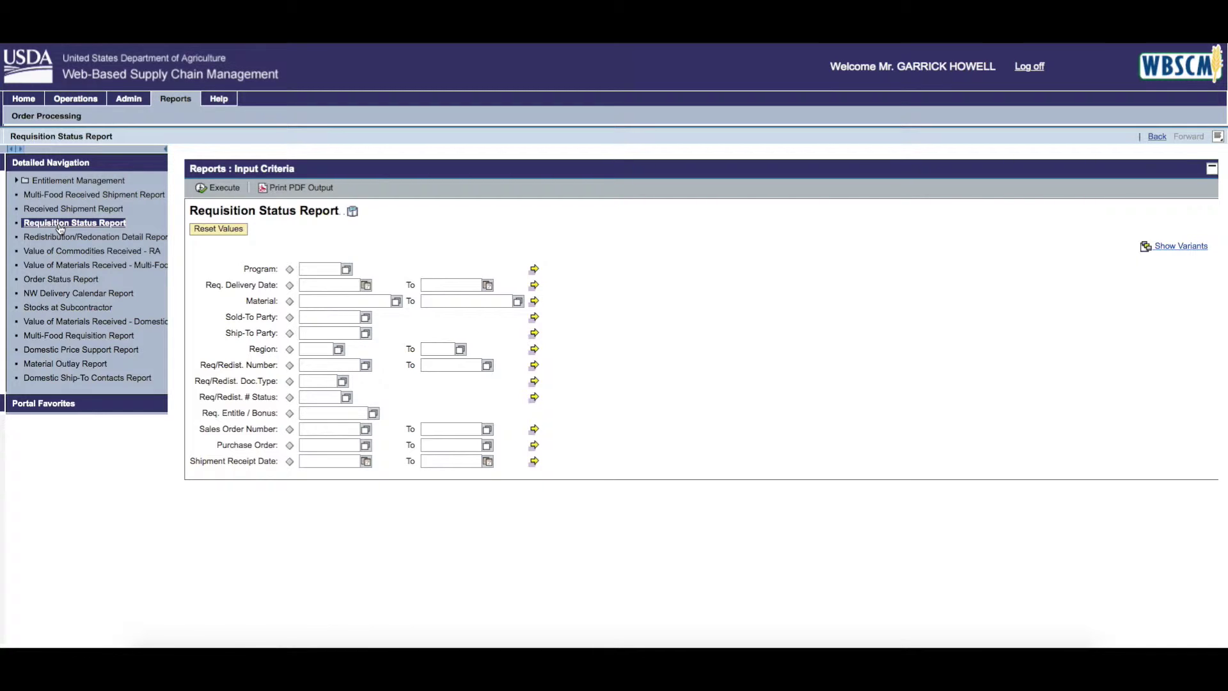
click(323, 268)
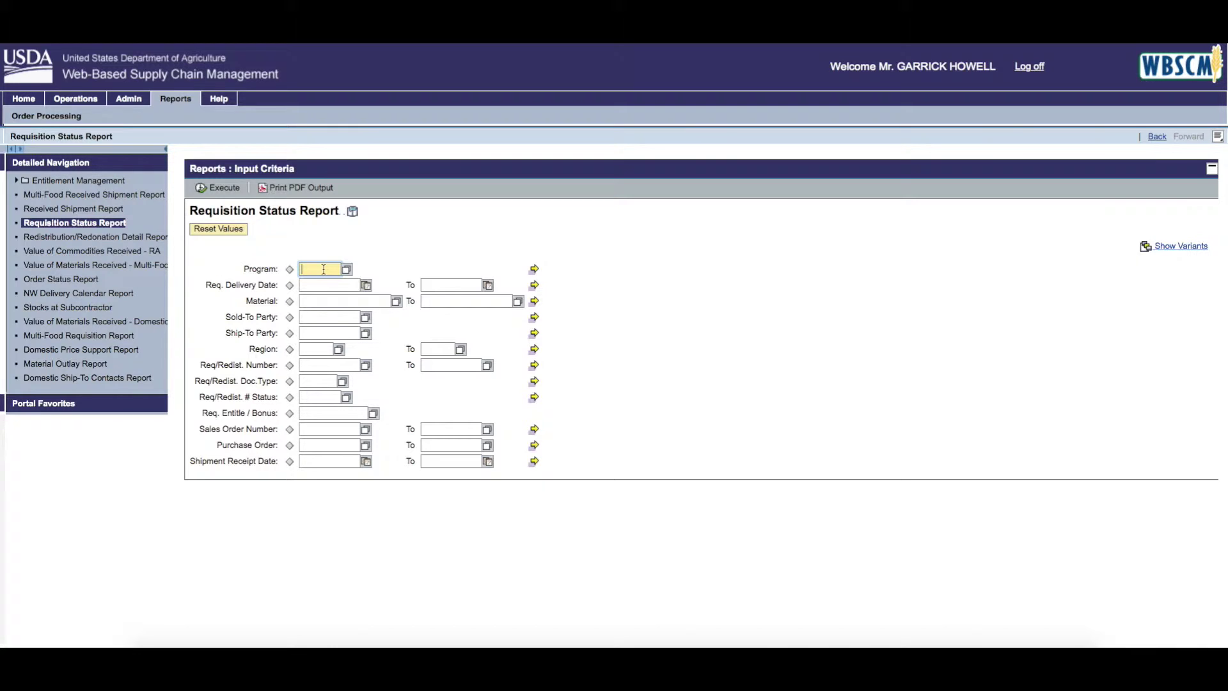
text(nslp)
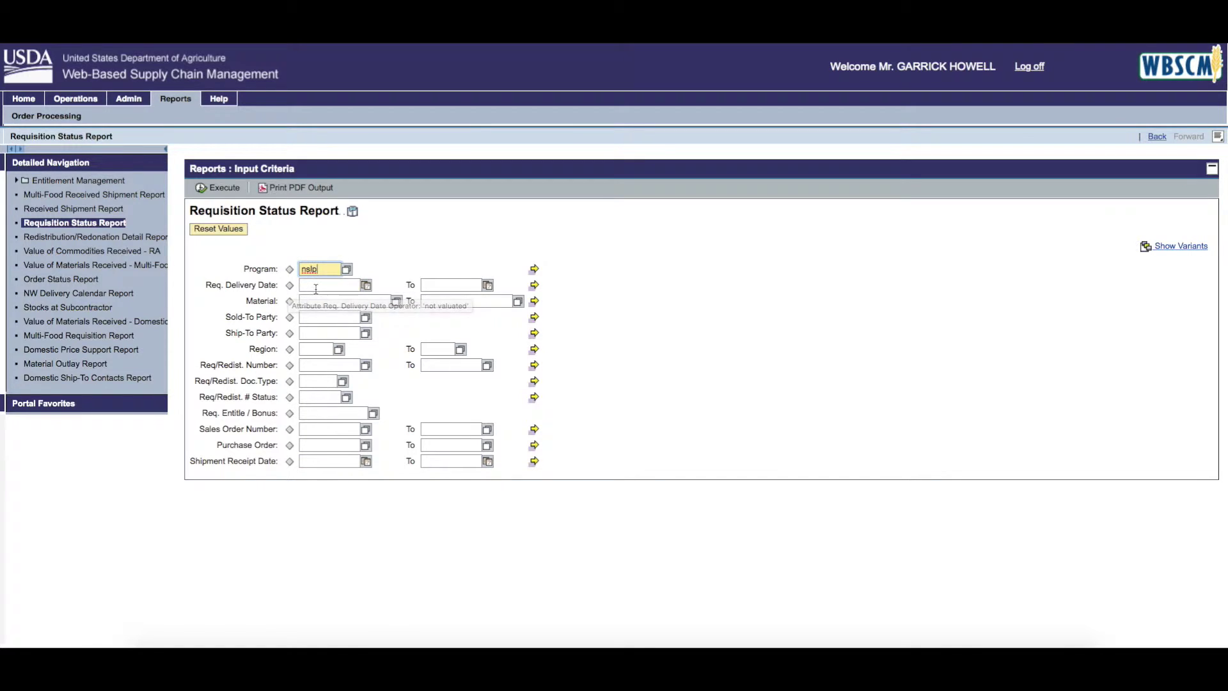
Step: Set the requested delivery date range from 07/01/2015 to 06/30/2016
click(334, 285)
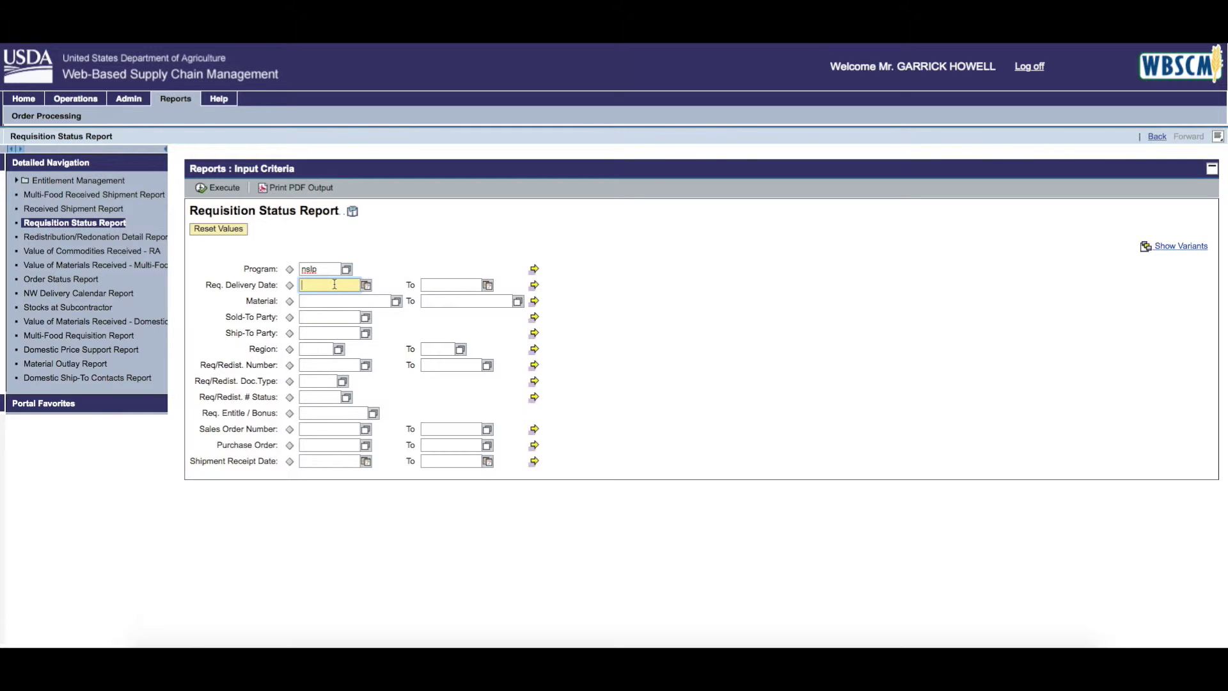
text(07/)
text(01/2015)
click(434, 282)
text(06/30/2016)
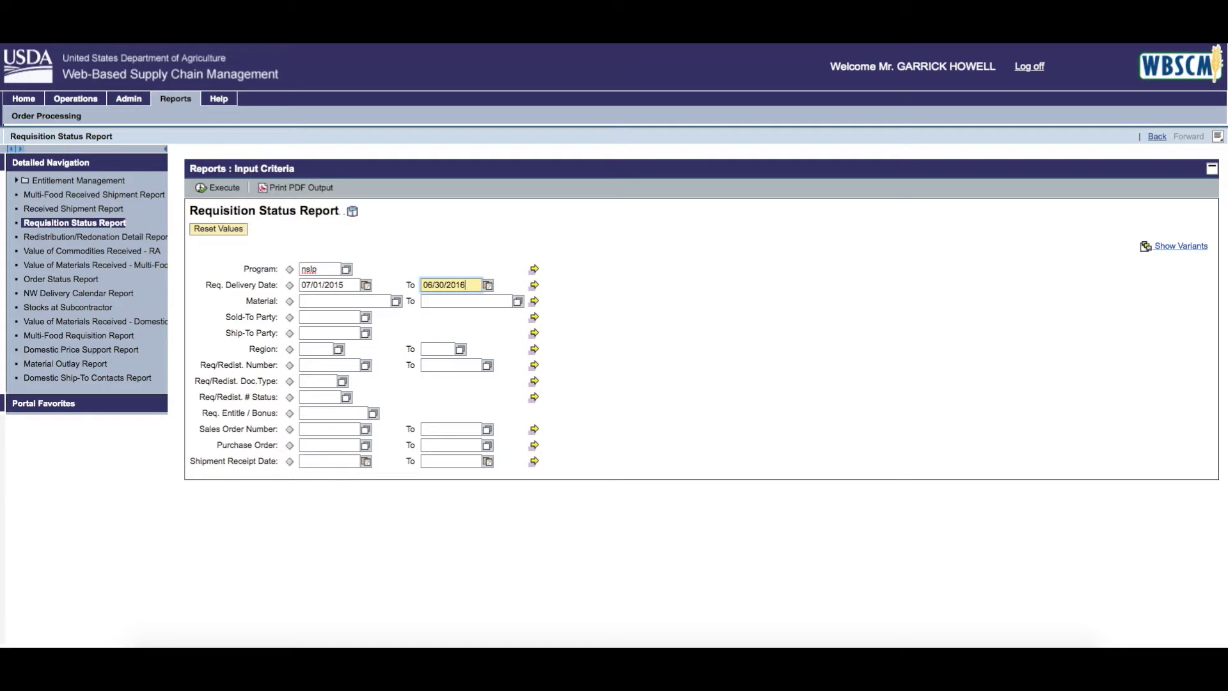
Step: Enter the school district's sold-to party number and run the report
click(308, 318)
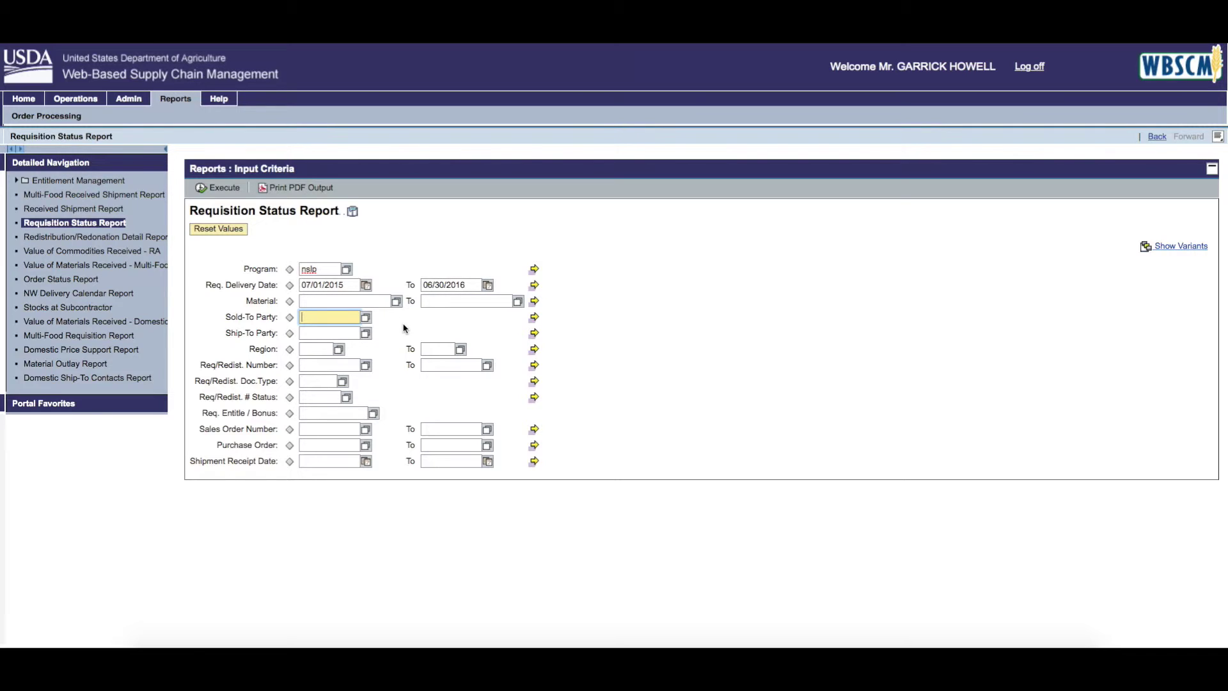
text(4002511)
click(219, 188)
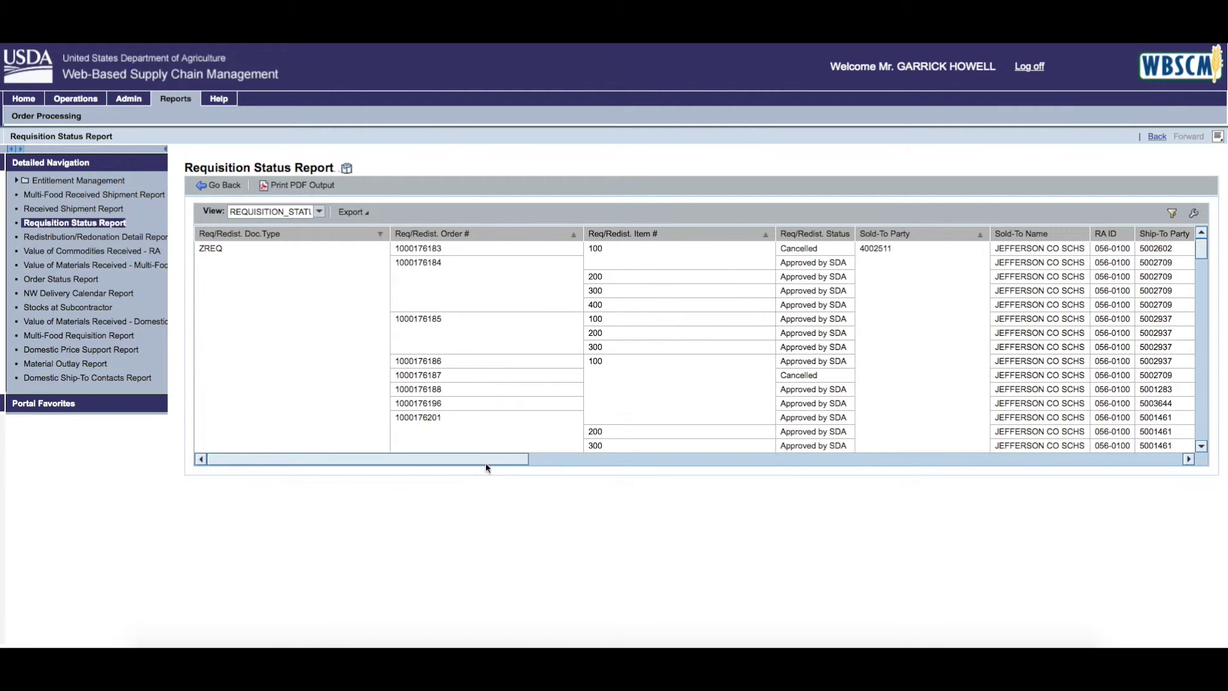
Step: Review the item numbers, statuses, sold-to and ship-to names, and materials across the first rows of the report
drag(491, 461, 582, 460)
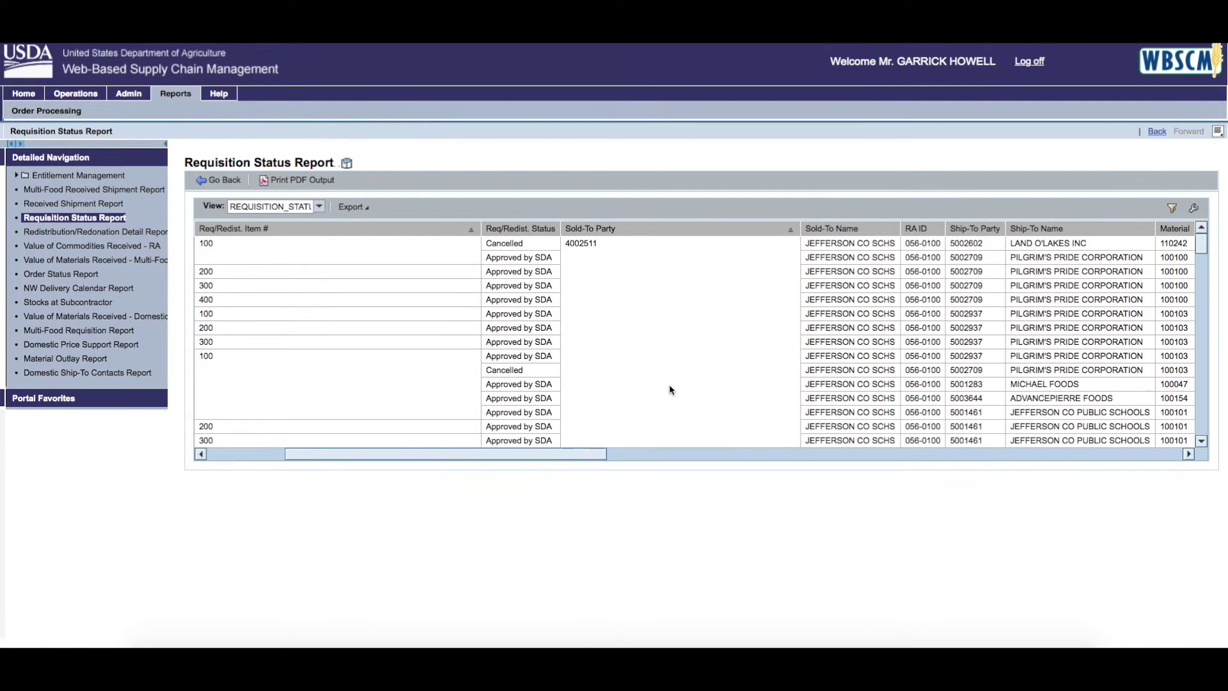
click(1201, 446)
click(1201, 445)
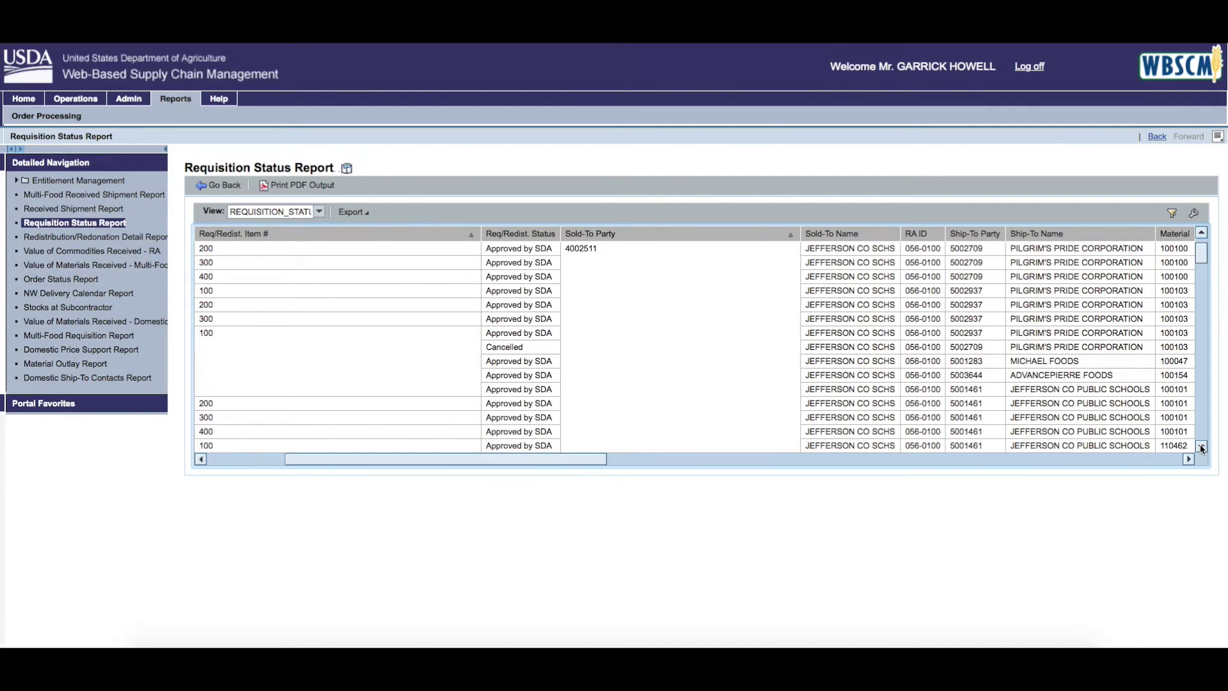
click(1201, 446)
click(1201, 446)
click(1201, 446)
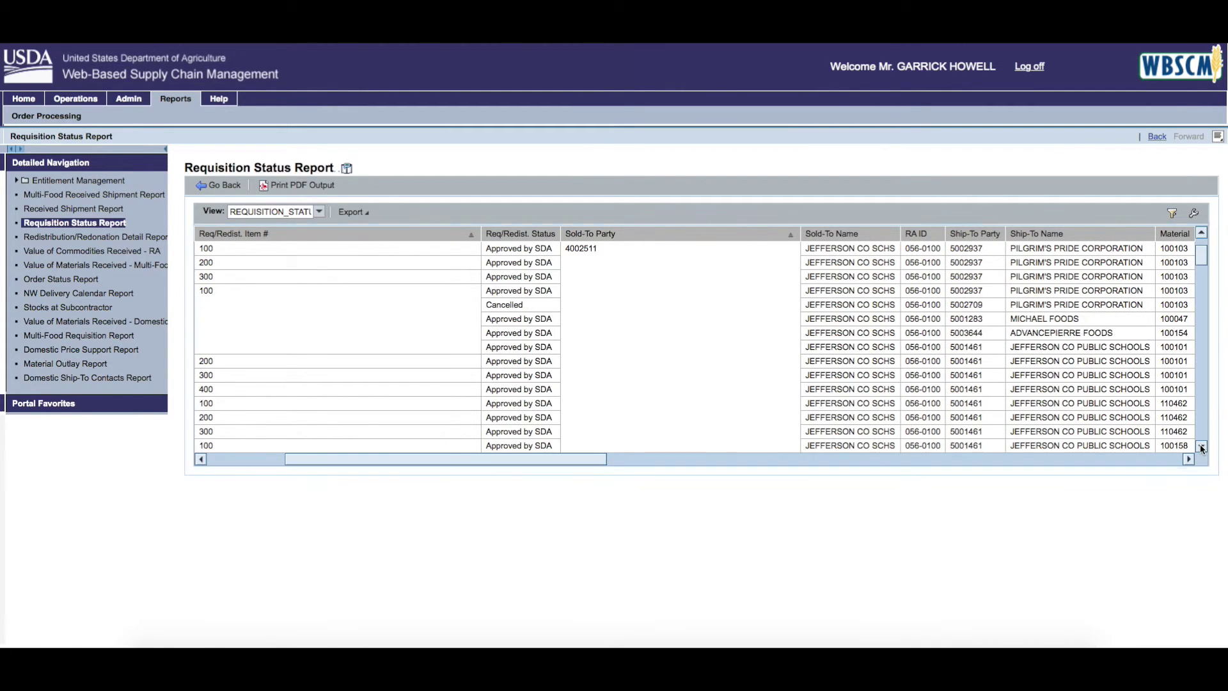
click(1201, 447)
click(1201, 446)
click(1201, 446)
click(1201, 446)
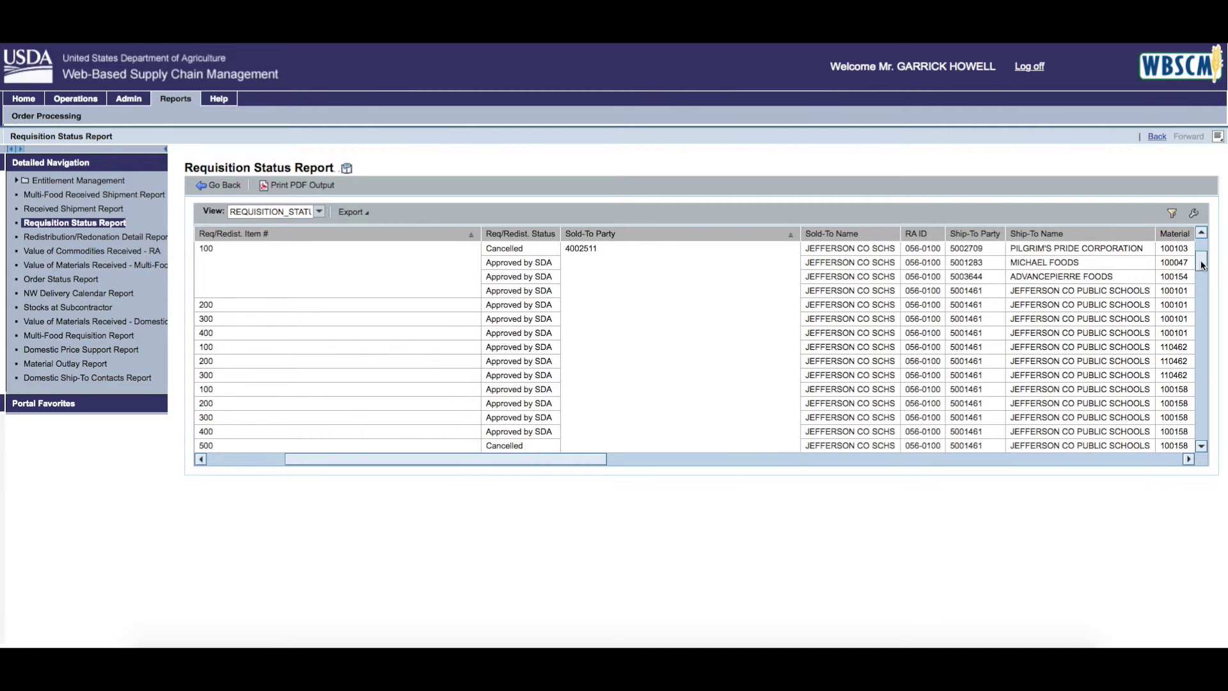
Step: Examine the material descriptions, product hierarchy, requested delivery dates, entitlement/bonus indicators and requested quantities of the listed requisitions
click(515, 448)
drag(523, 458, 620, 460)
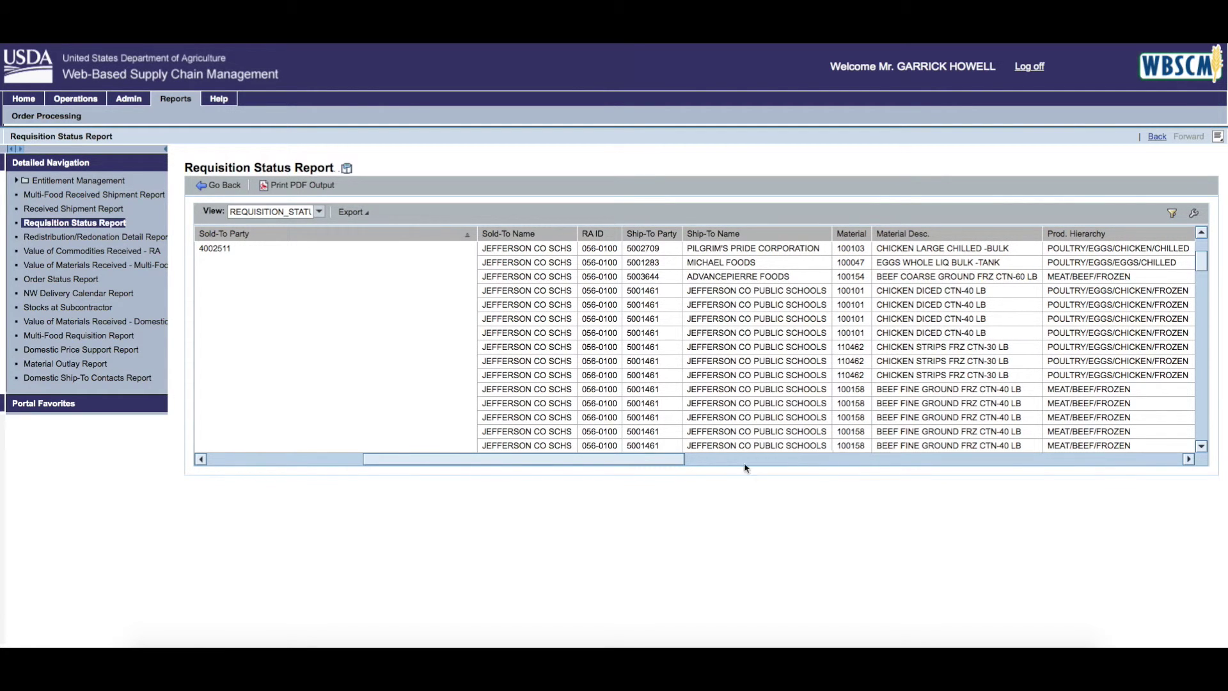
drag(647, 464, 718, 465)
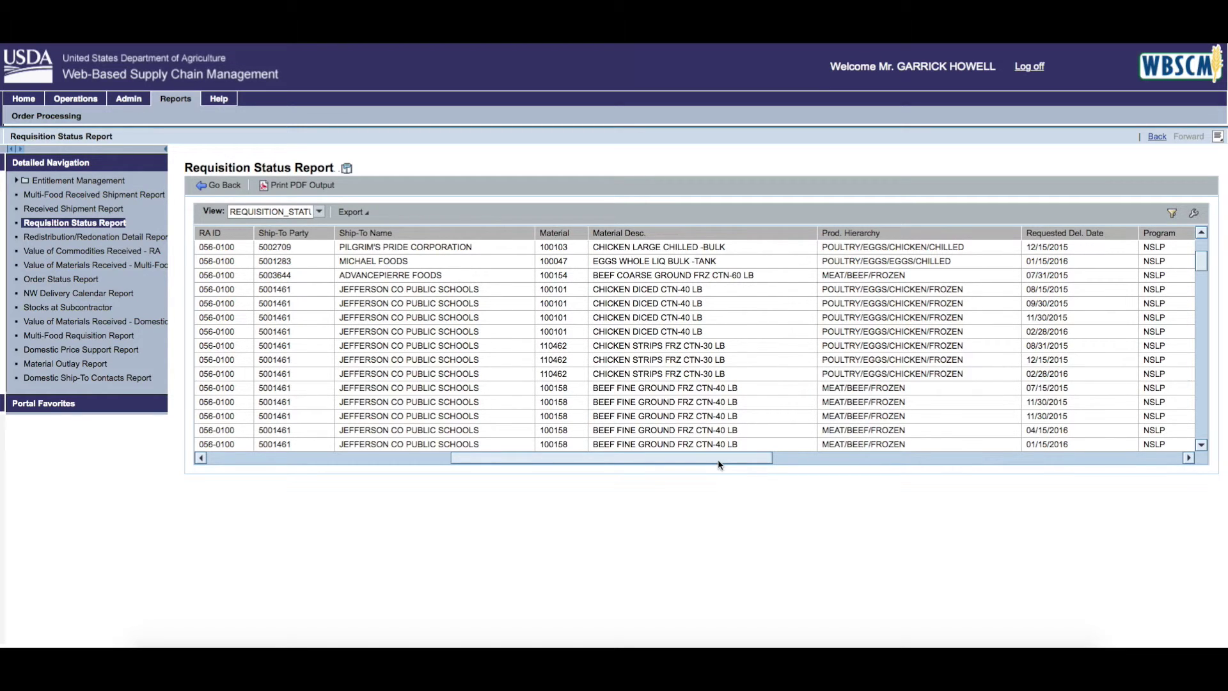
drag(719, 460, 802, 459)
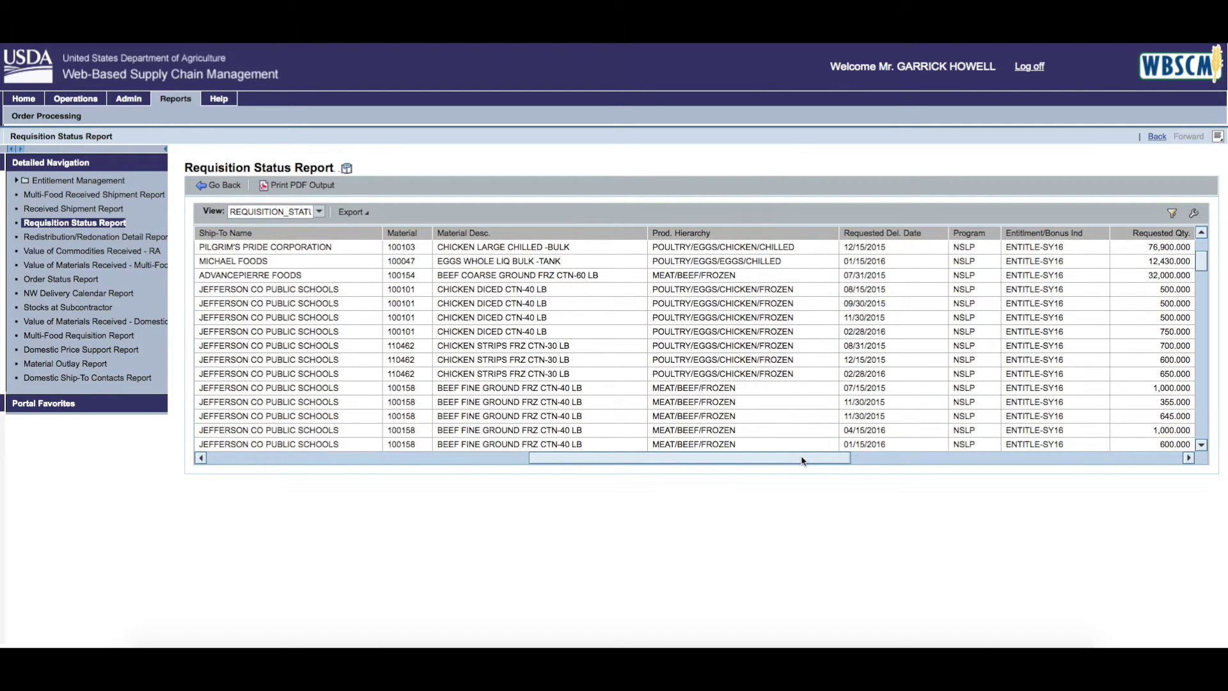
Step: Return to the report's first columns and check the status of each requisition item in the further order rows
drag(802, 459, 403, 469)
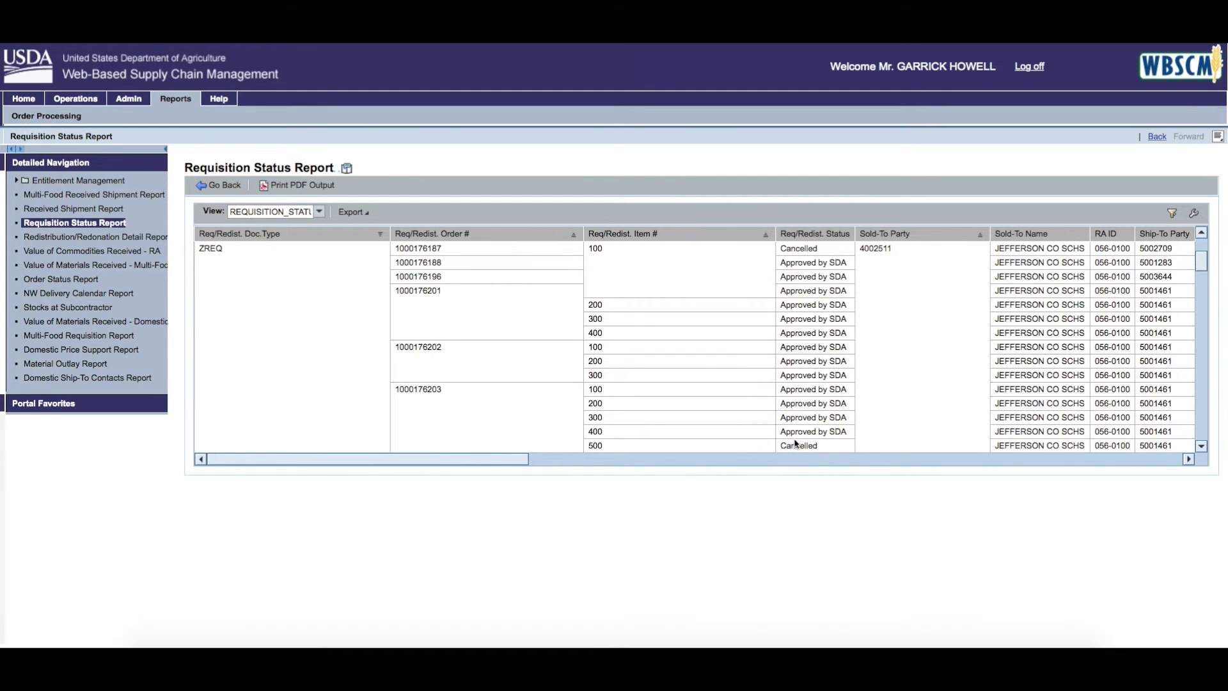
click(1201, 447)
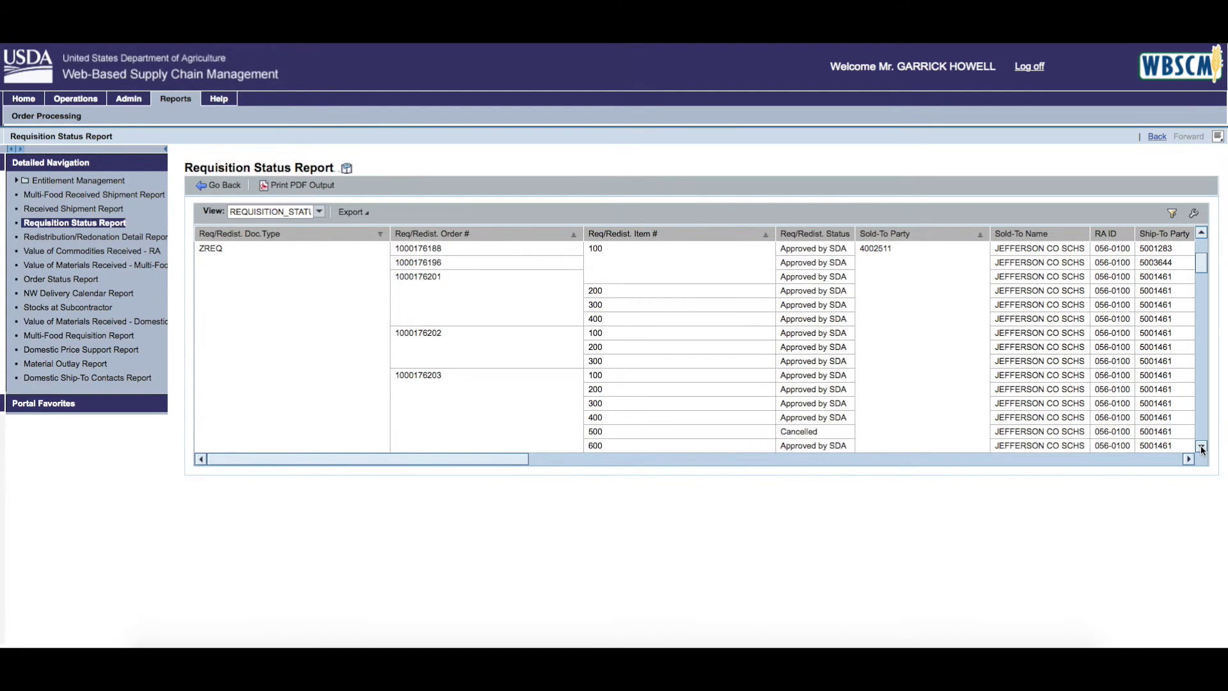
click(1201, 447)
click(1201, 447)
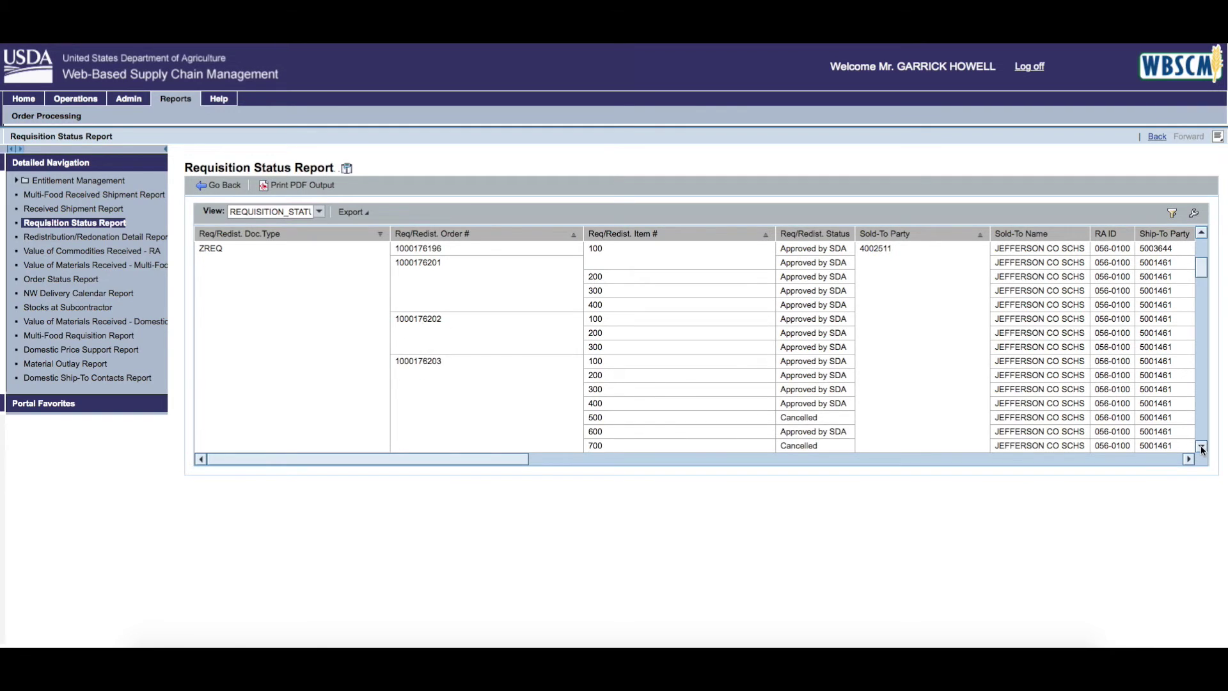
click(1201, 447)
click(1201, 447)
click(1201, 447)
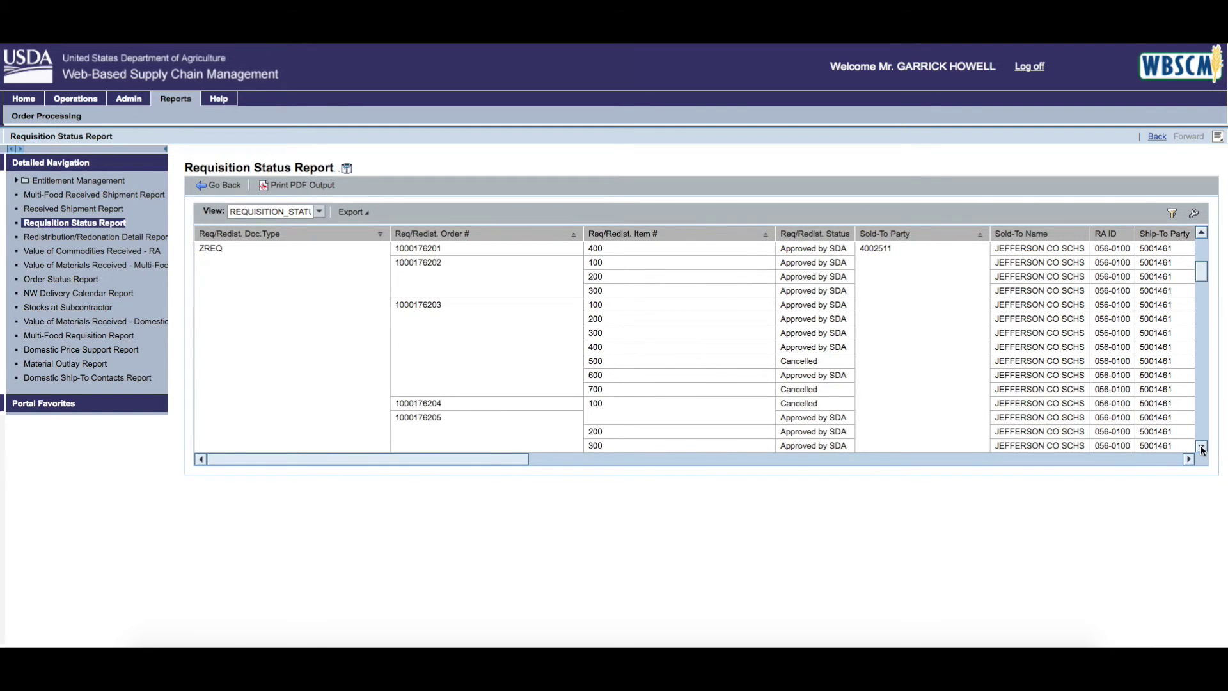
click(1201, 447)
click(1201, 447)
click(1201, 447)
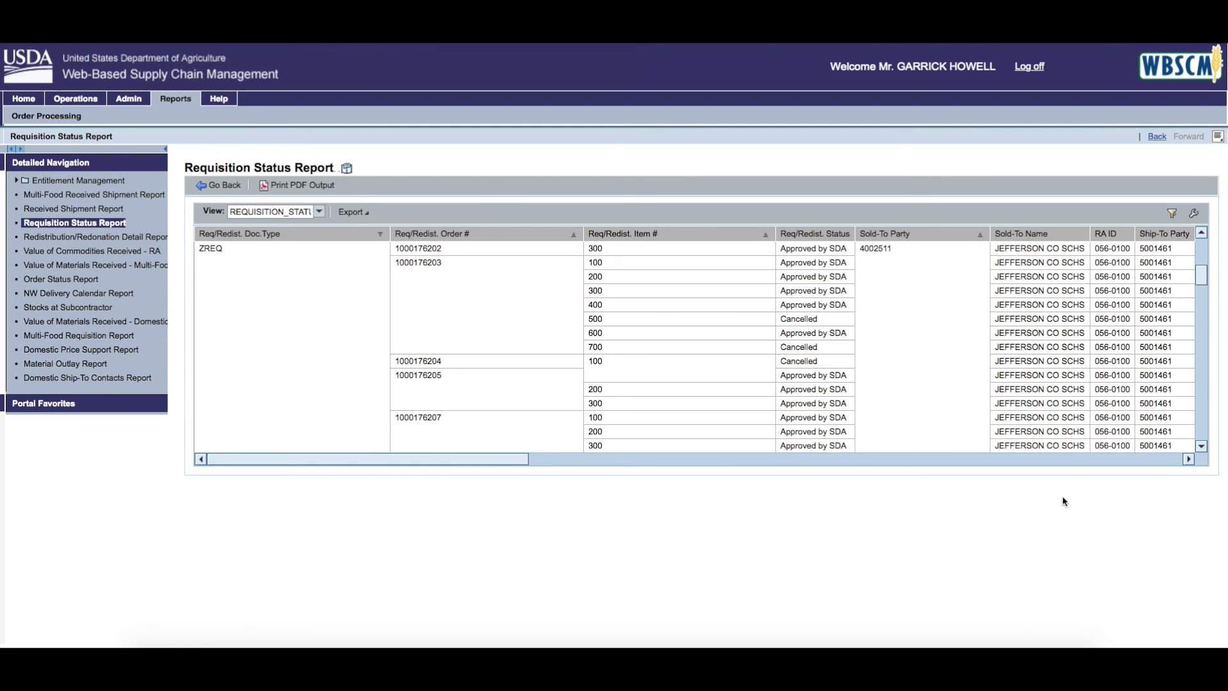
Step: View the export options available for the report, leaving them unused
click(359, 213)
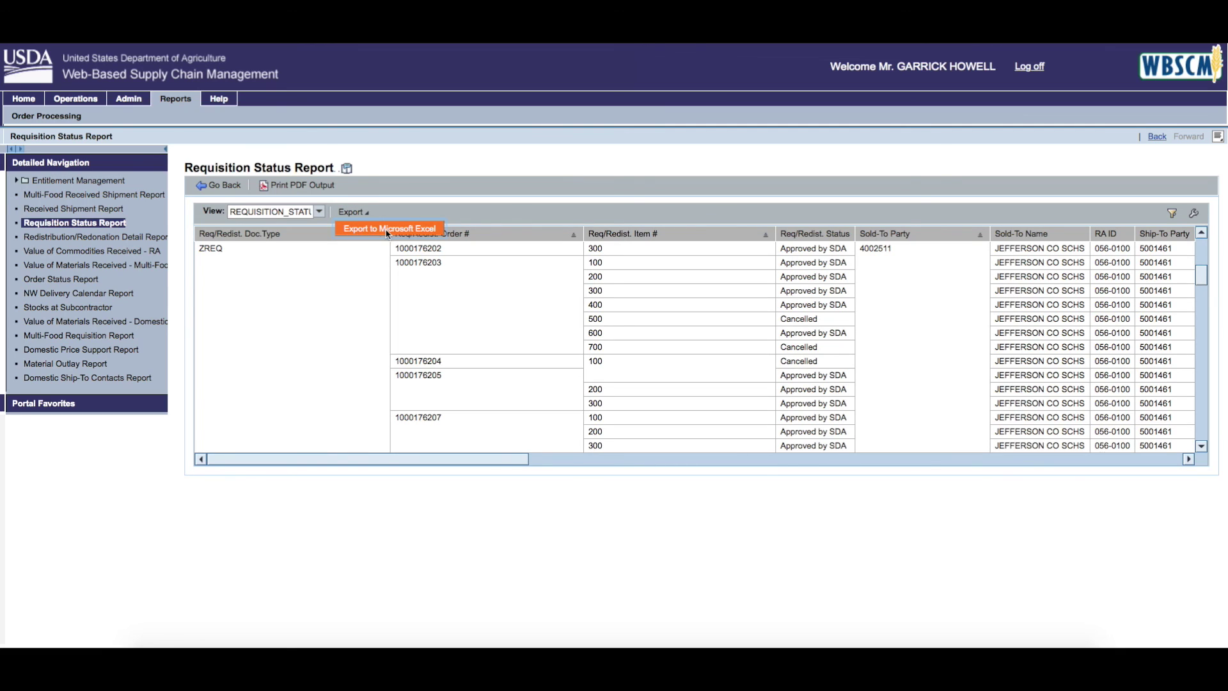
click(382, 155)
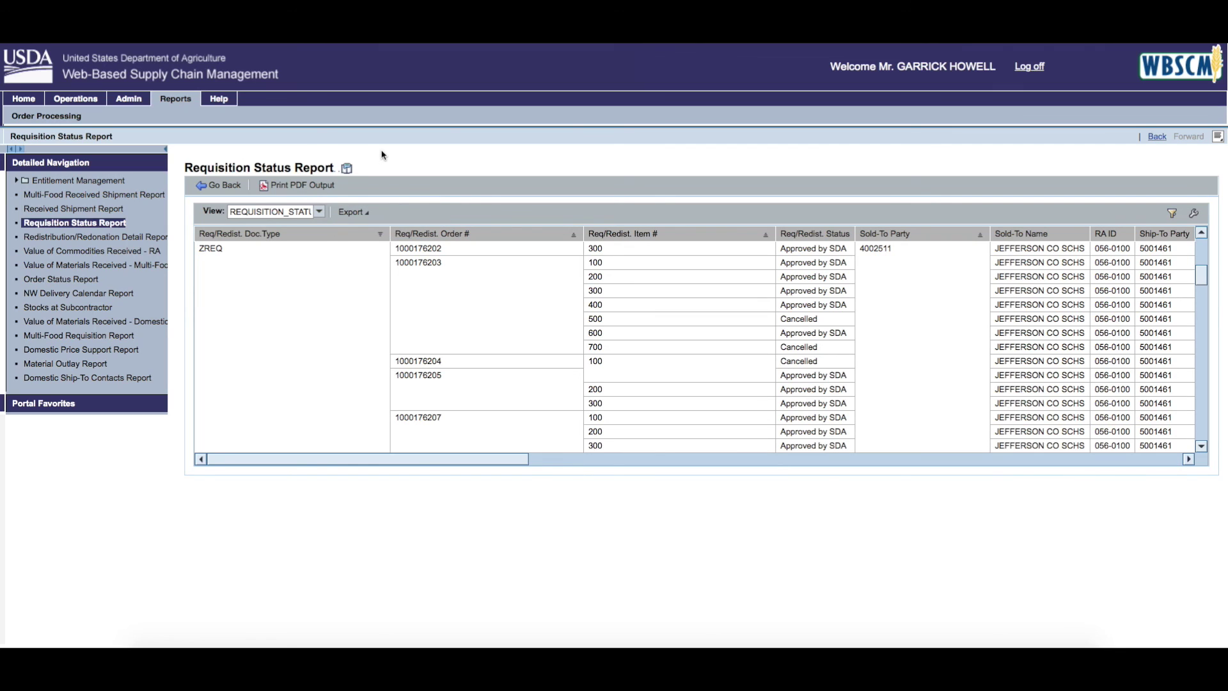